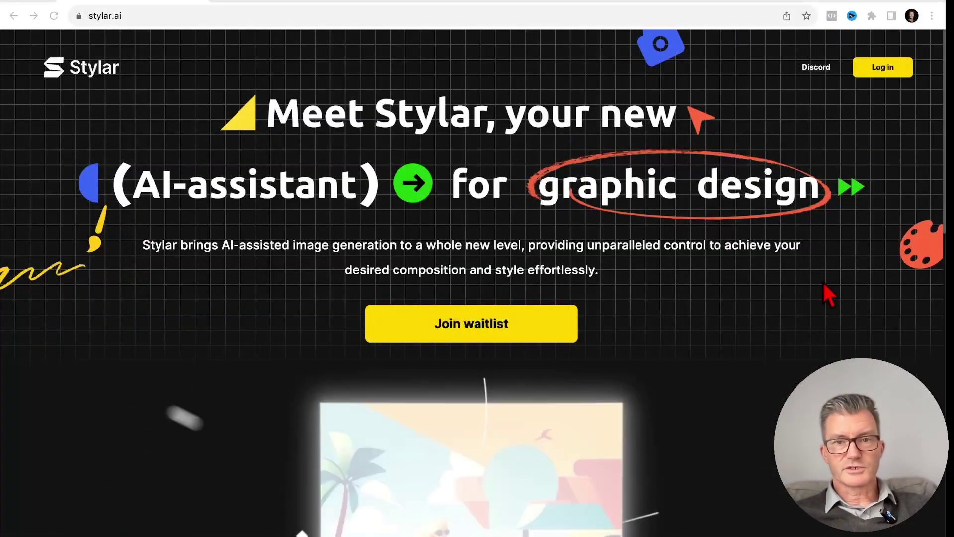
- Scroll through the style gallery to browse the available styles
scroll(623, 344, down, 2)
scroll(623, 342, up, 2)
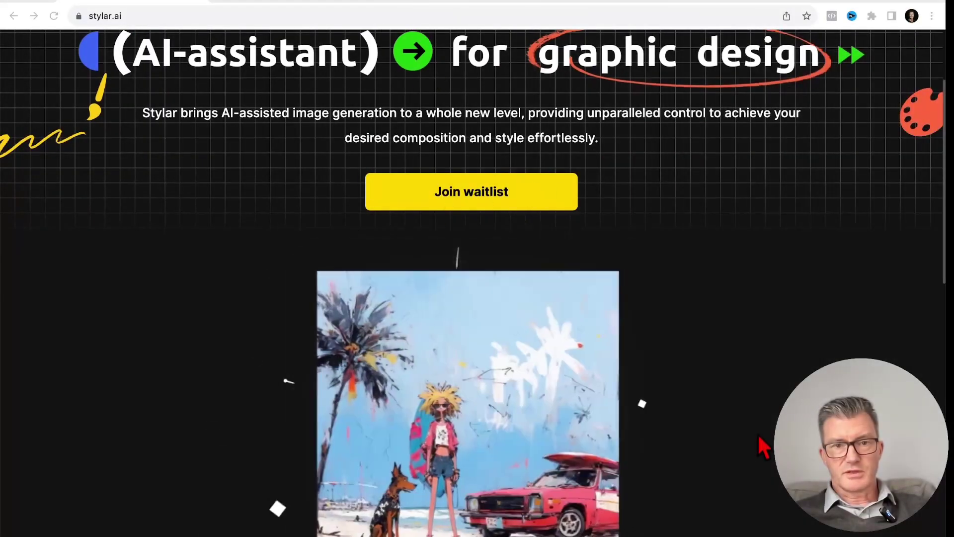
scroll(759, 439, down, 3)
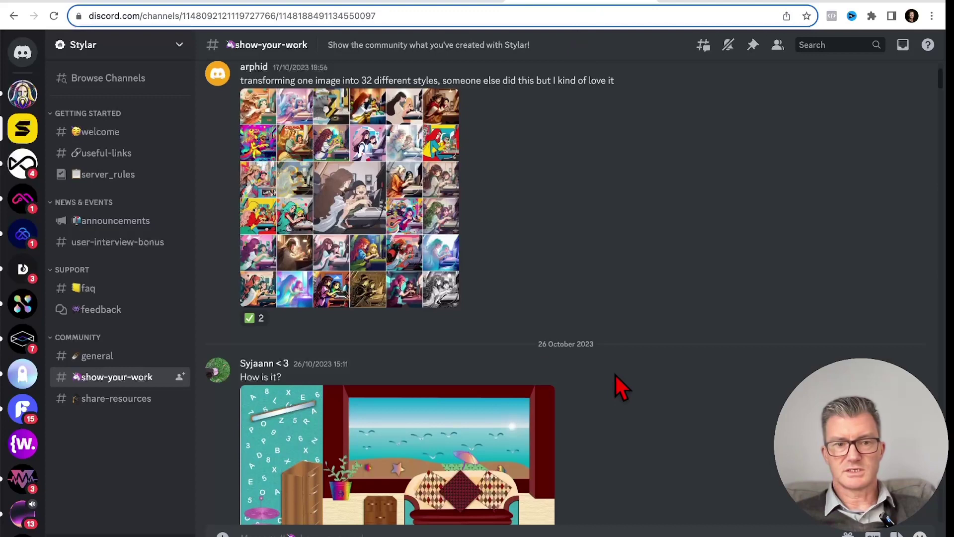
scroll(615, 374, down, 10)
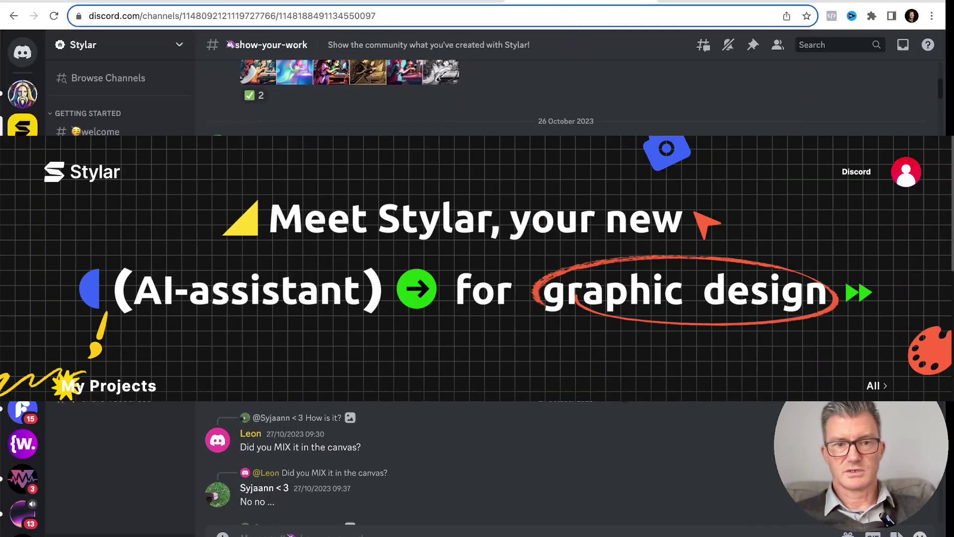
scroll(572, 293, down, 10)
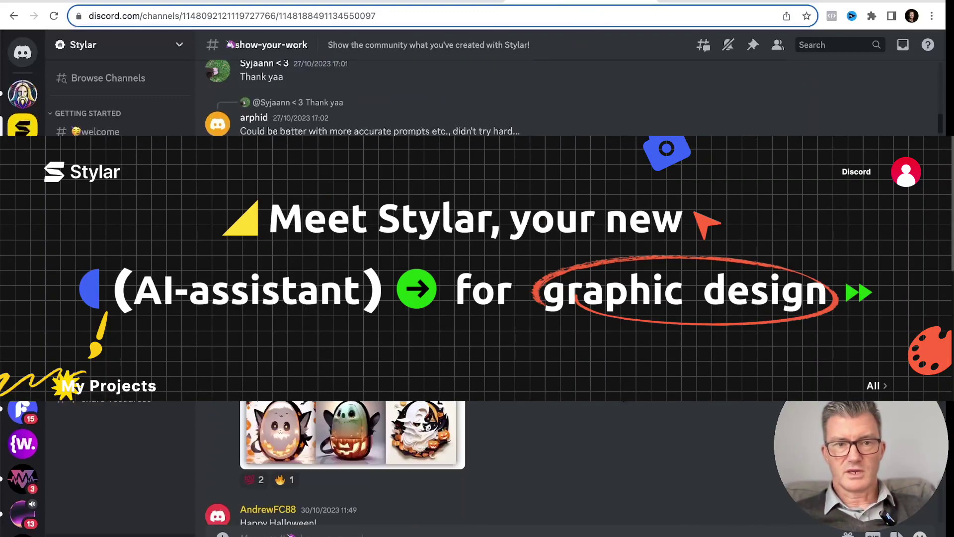
scroll(572, 293, down, 10)
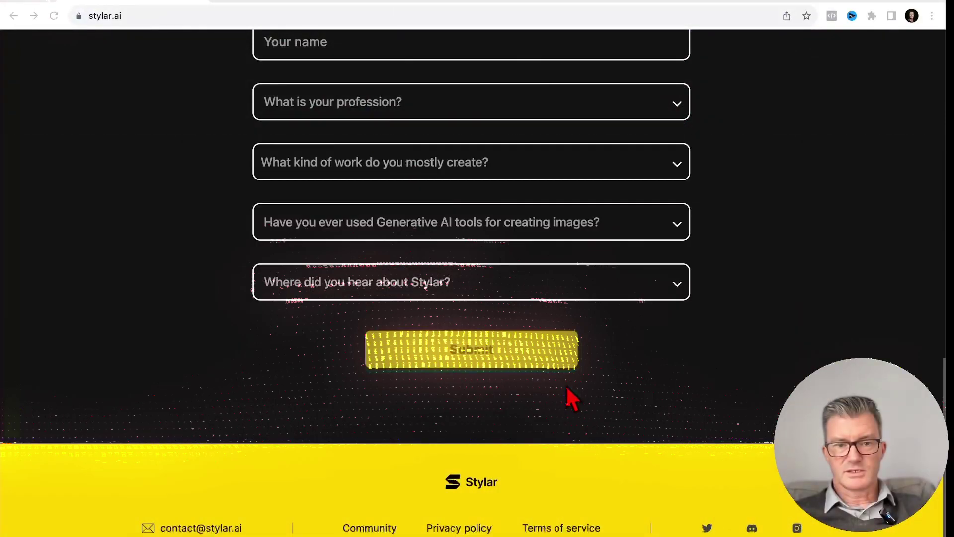
scroll(567, 393, down, 1)
scroll(566, 393, up, 15)
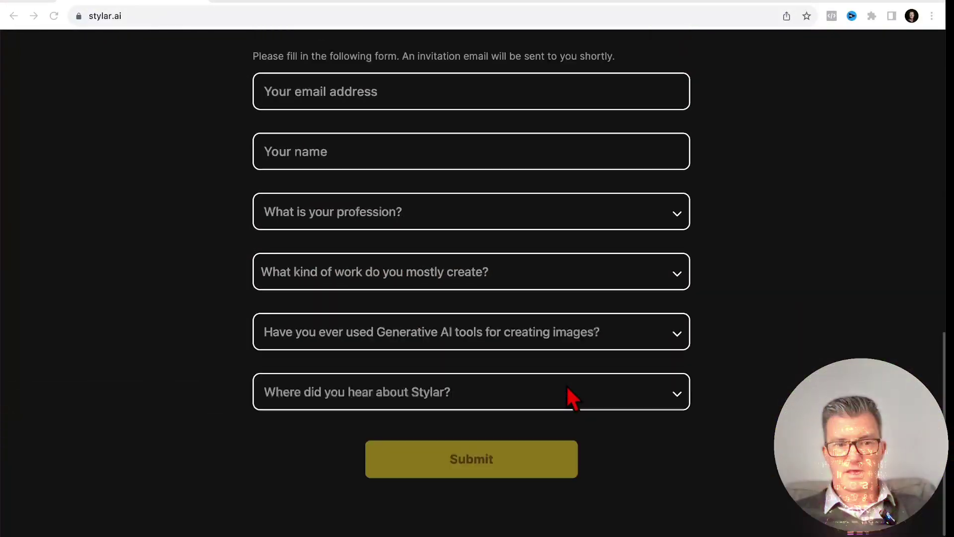
scroll(567, 388, up, 4)
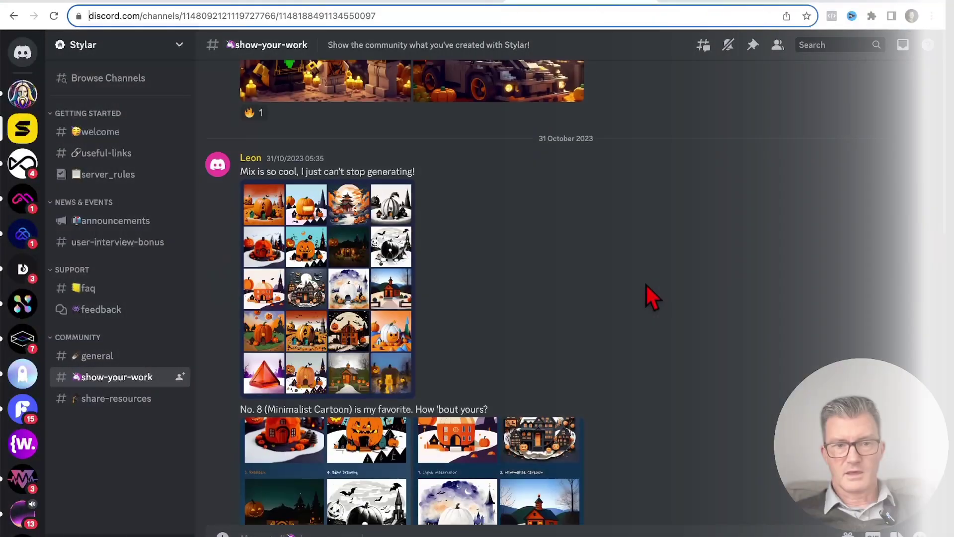
scroll(646, 284, down, 12)
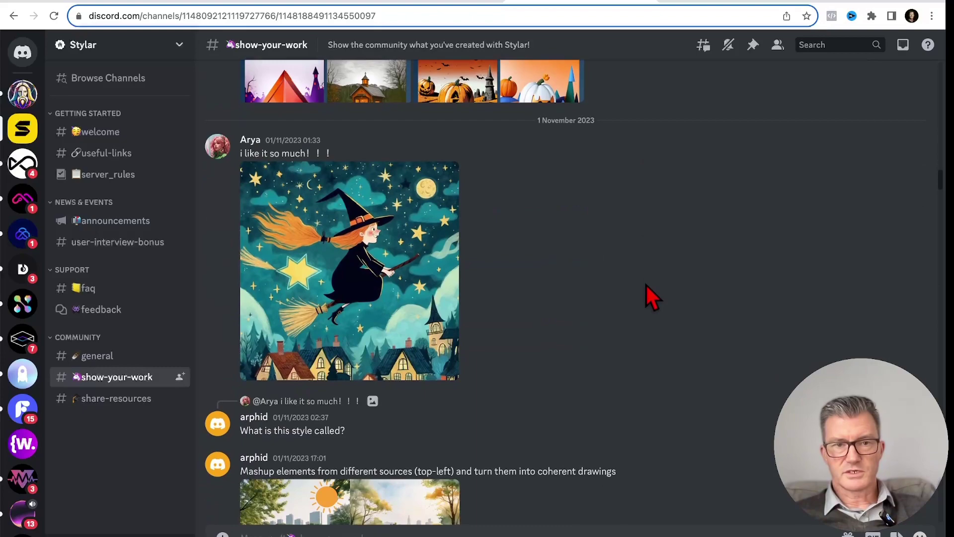
scroll(645, 283, down, 10)
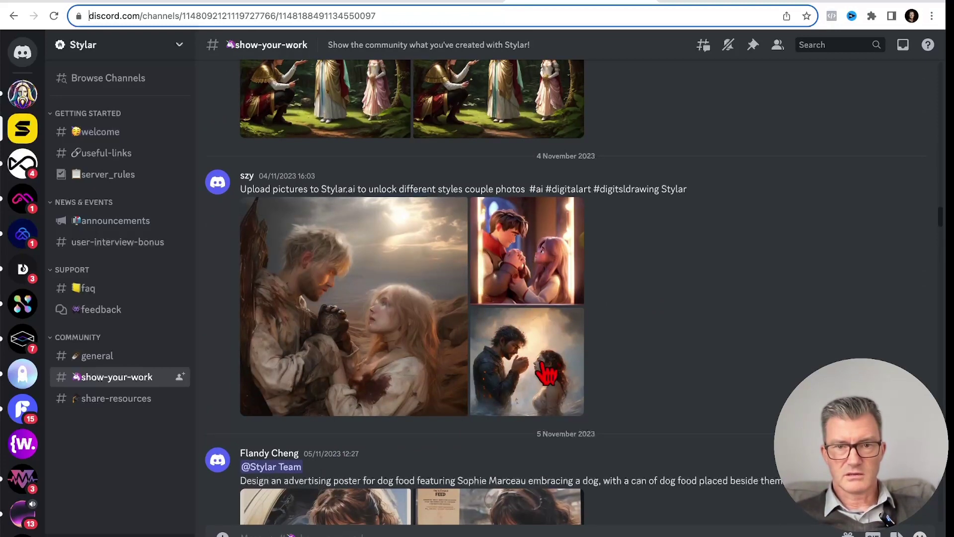
scroll(694, 349, down, 6)
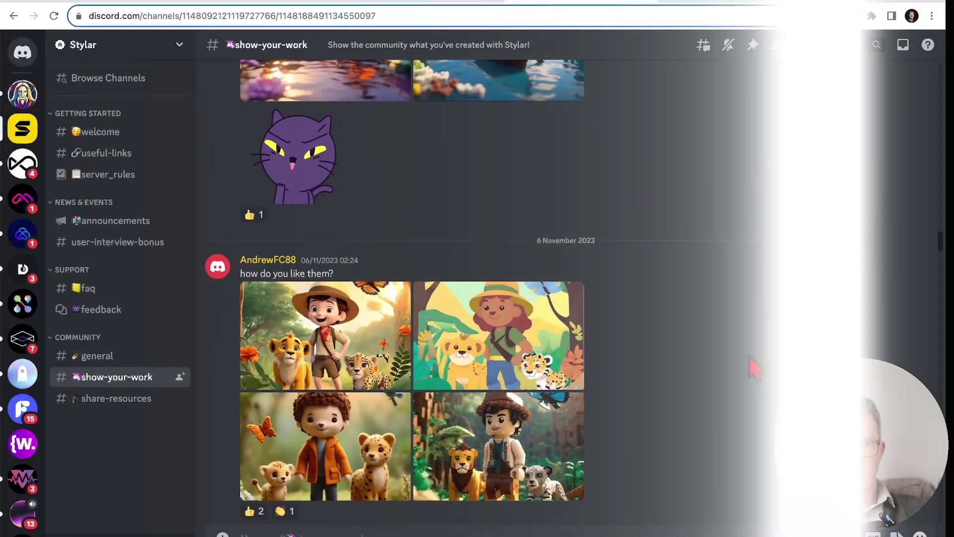
scroll(750, 357, down, 2)
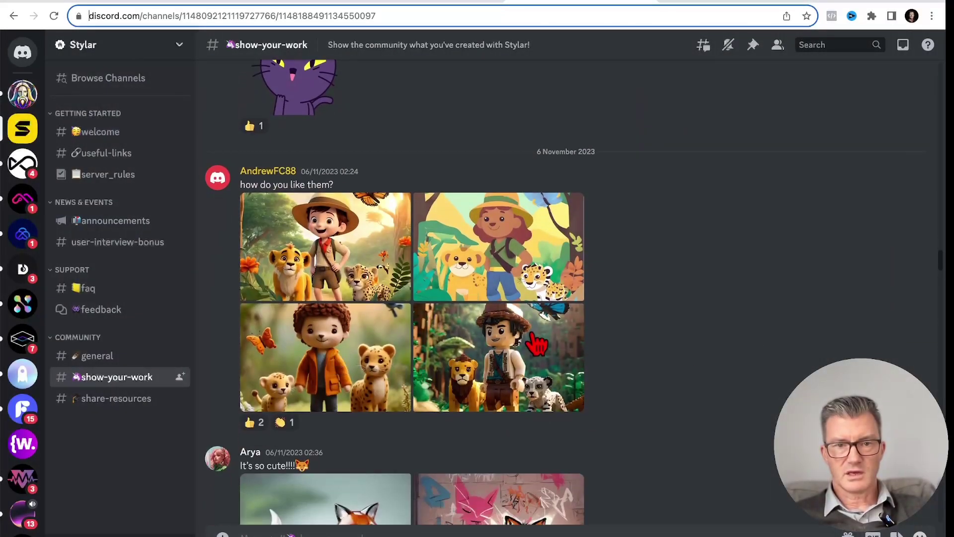
scroll(668, 361, down, 12)
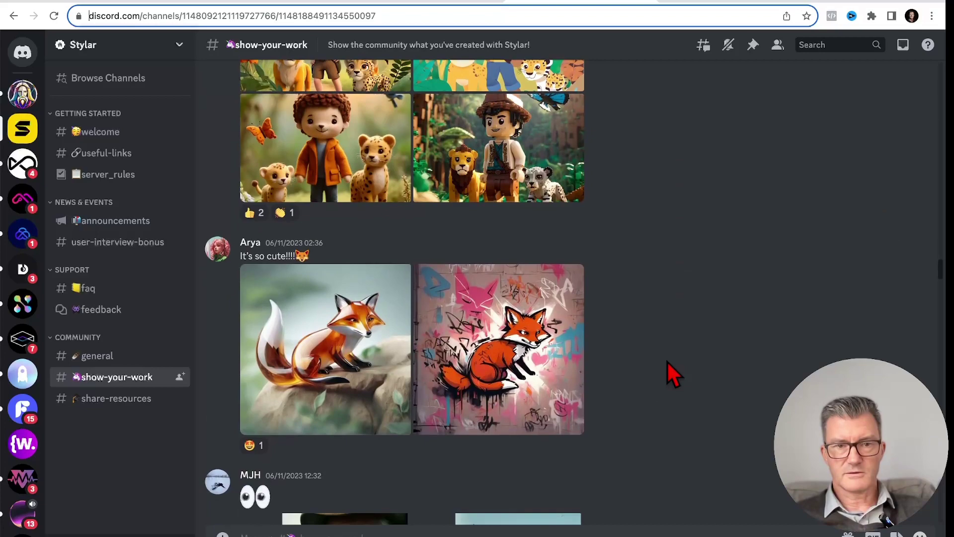
scroll(667, 362, down, 12)
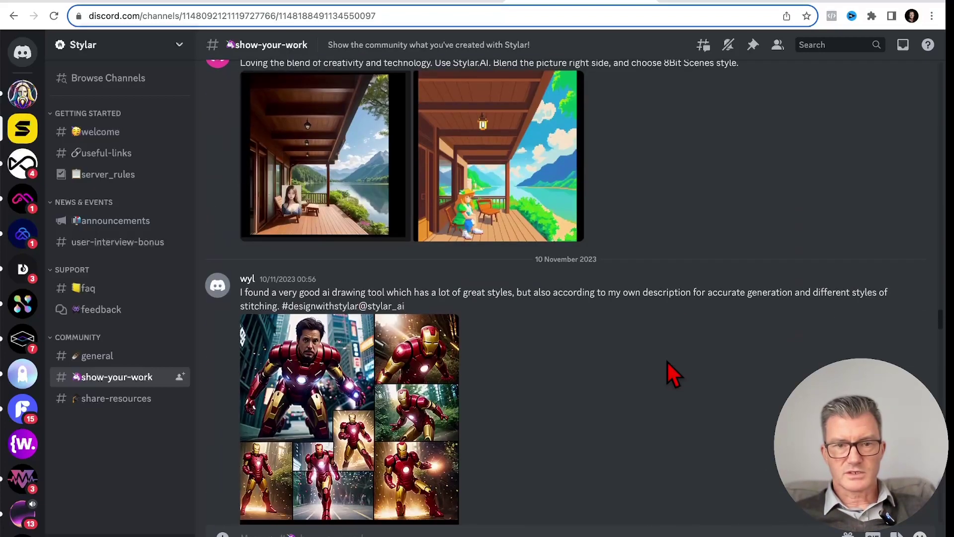
scroll(668, 362, down, 12)
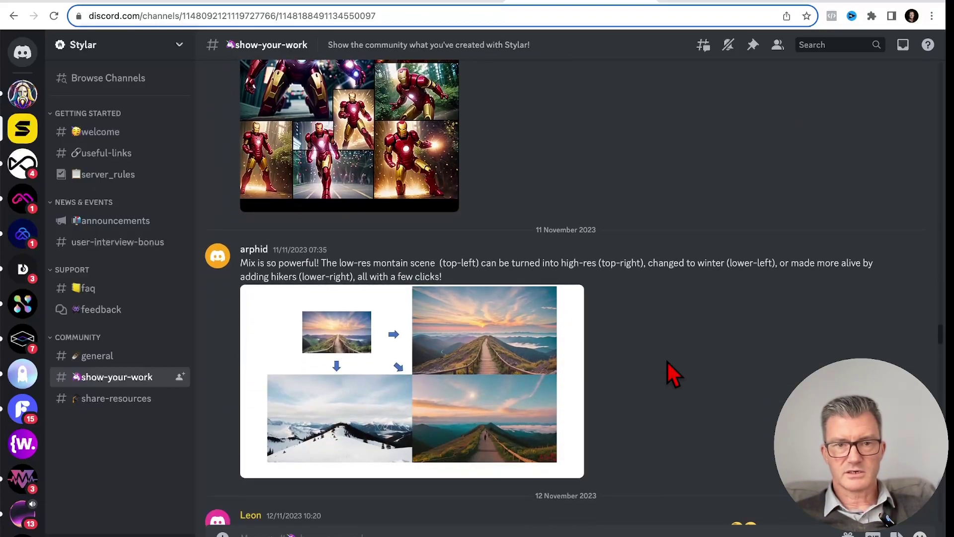
scroll(667, 362, down, 10)
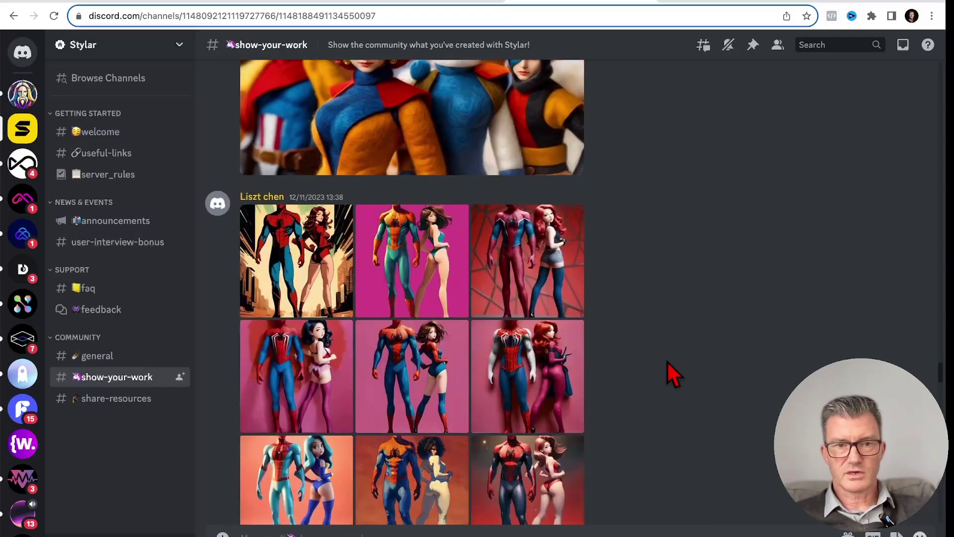
scroll(667, 362, down, 12)
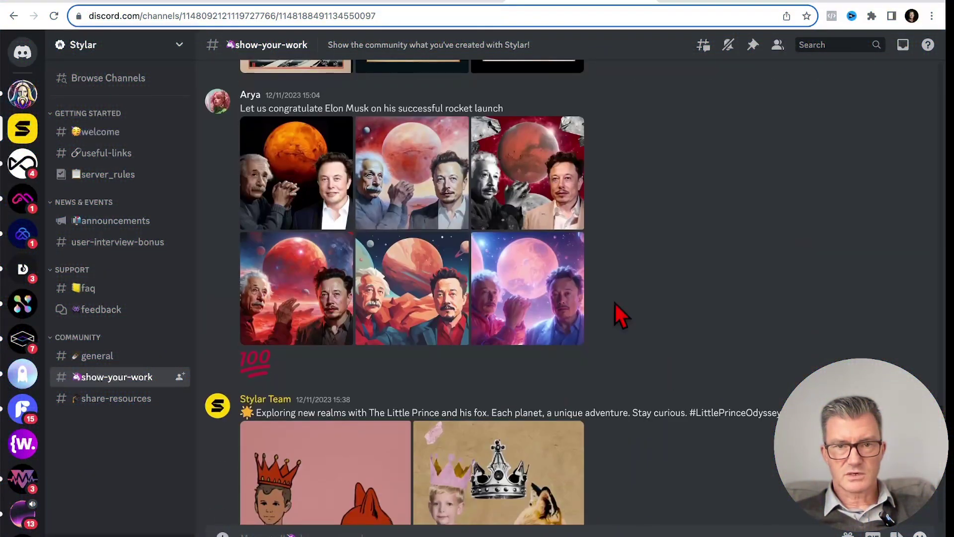
scroll(702, 359, down, 15)
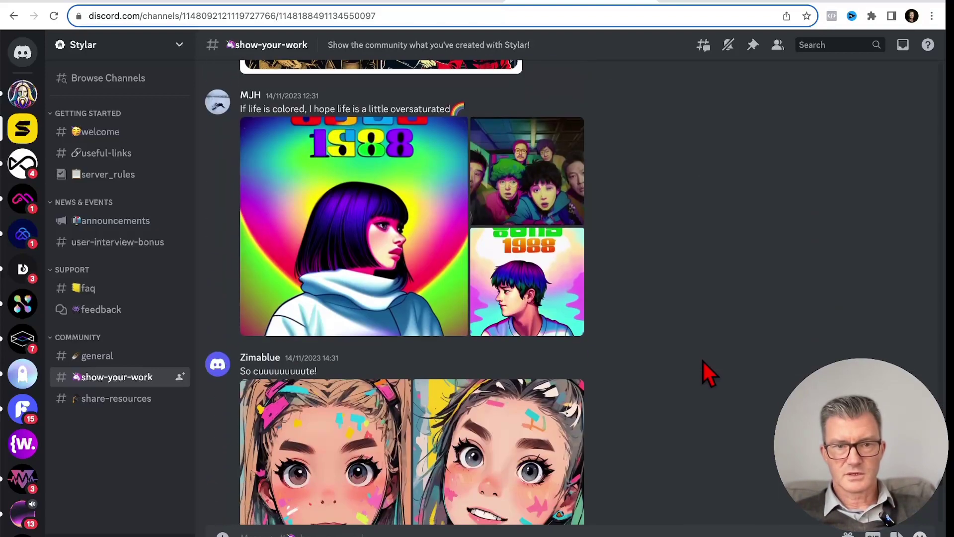
scroll(702, 360, down, 12)
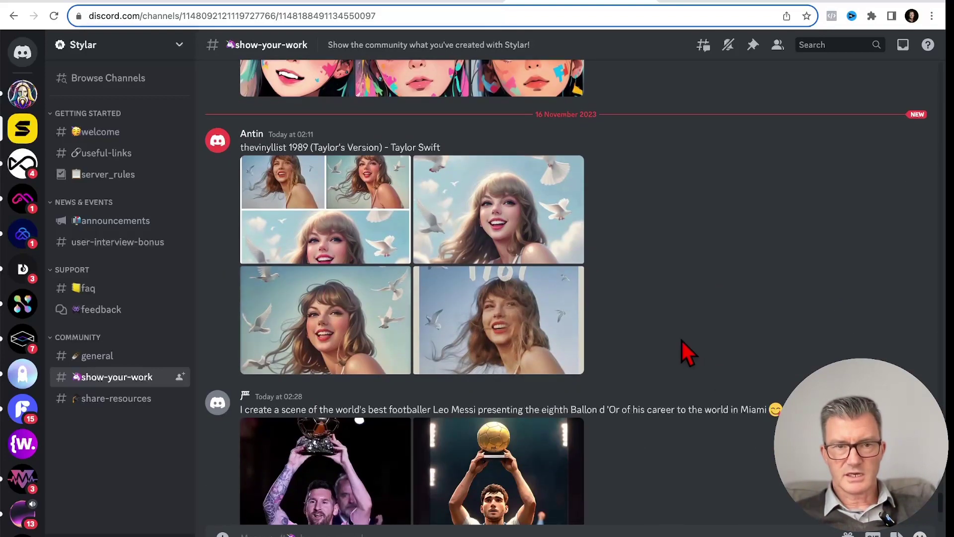
scroll(706, 326, down, 1)
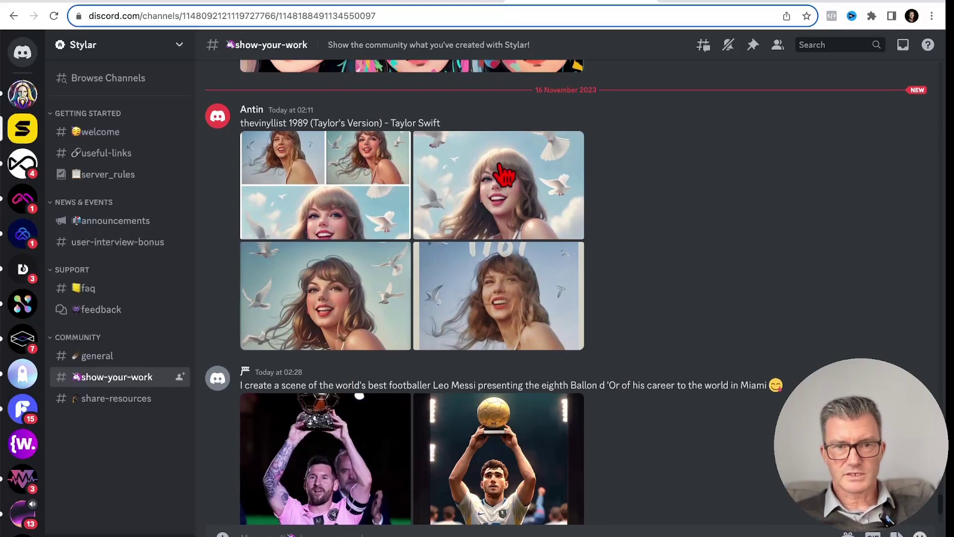
scroll(666, 319, down, 7)
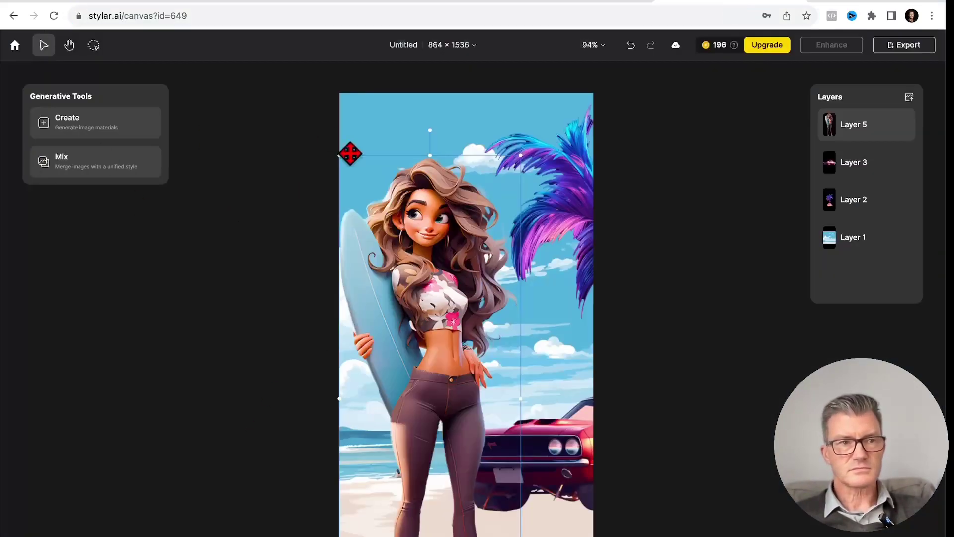
- Return to the landing page and sign in with the saved account credentials
click(15, 45)
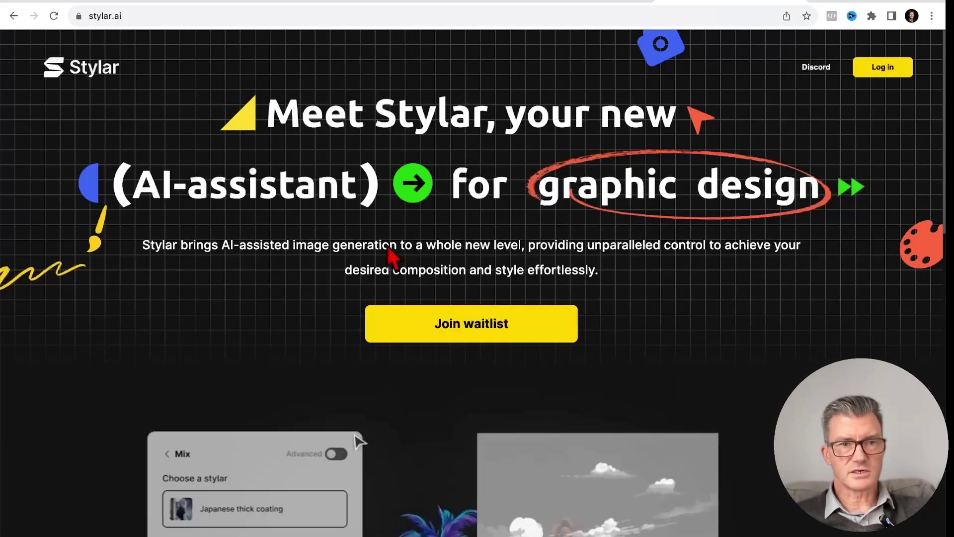
click(864, 70)
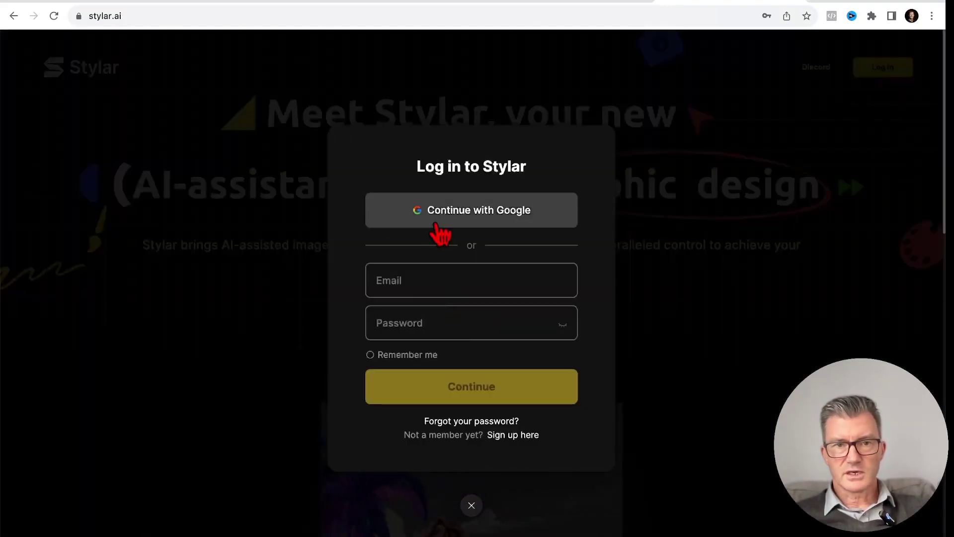
click(454, 273)
click(478, 321)
click(466, 393)
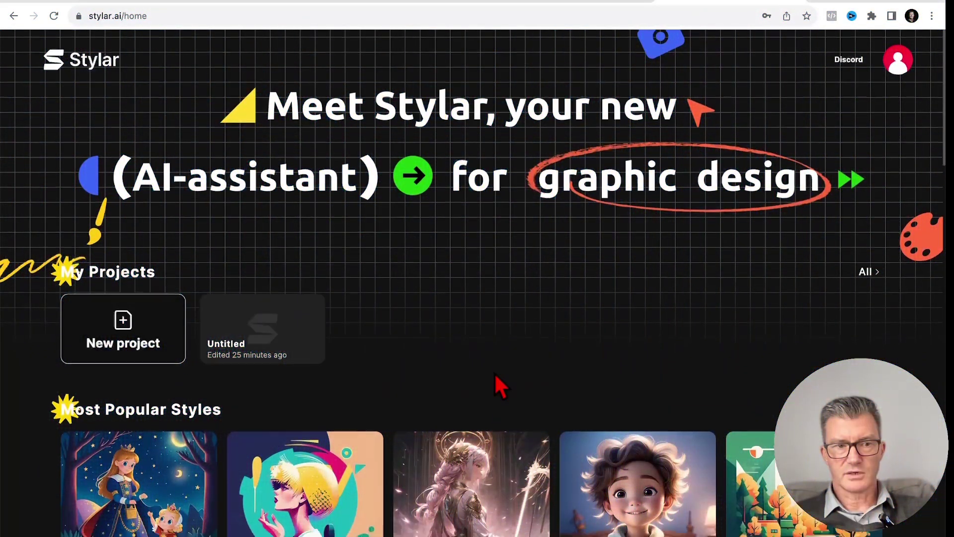
- Scroll down the home page through the Most Popular Styles
scroll(111, 253, down, 4)
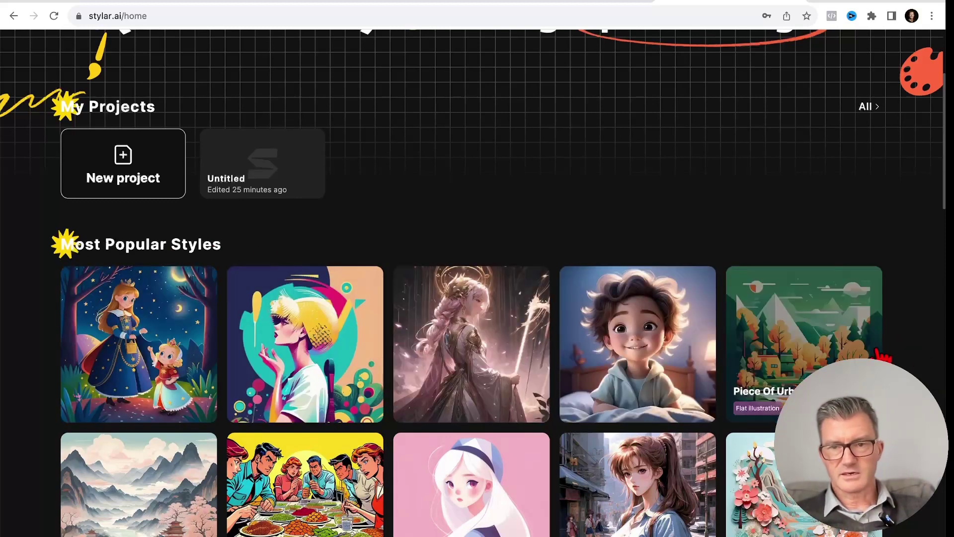
scroll(909, 358, down, 4)
scroll(906, 348, down, 12)
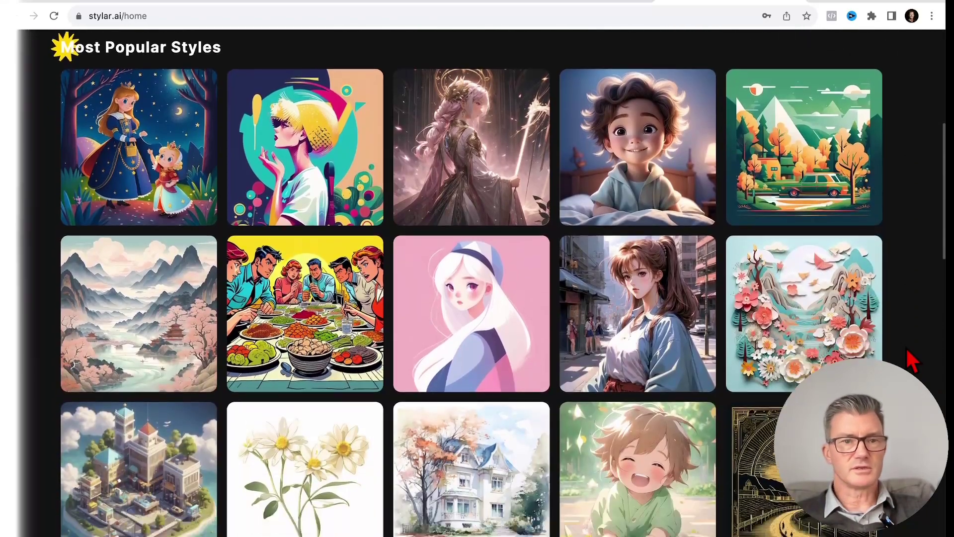
scroll(906, 348, down, 8)
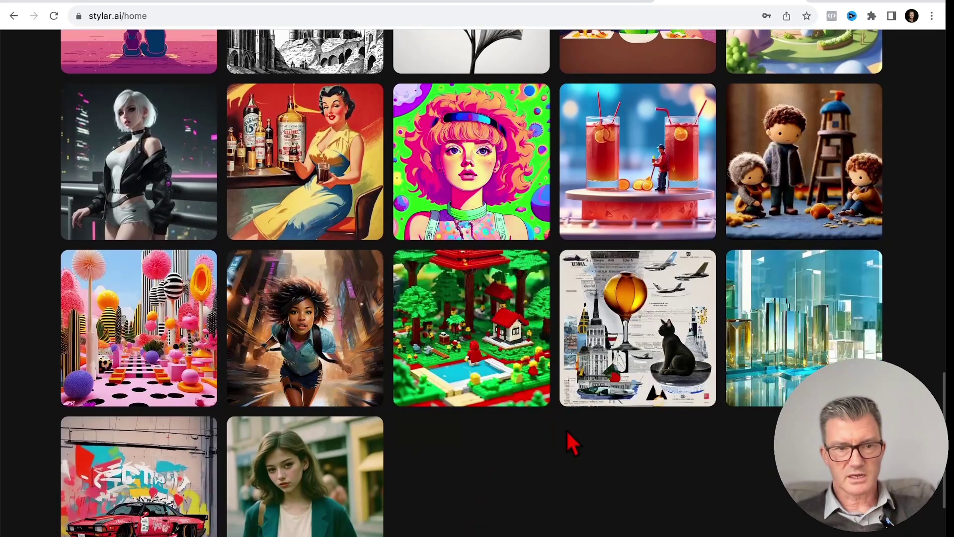
scroll(459, 452, up, 15)
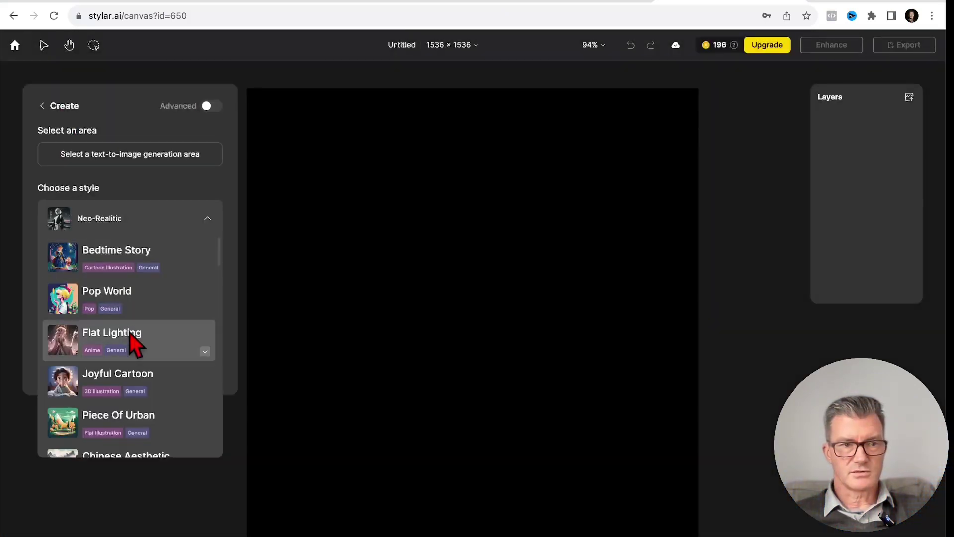
- Pick the 3D Pixel style, mark a canvas area, and generate 'a robot in space' images
scroll(130, 333, down, 3)
click(109, 341)
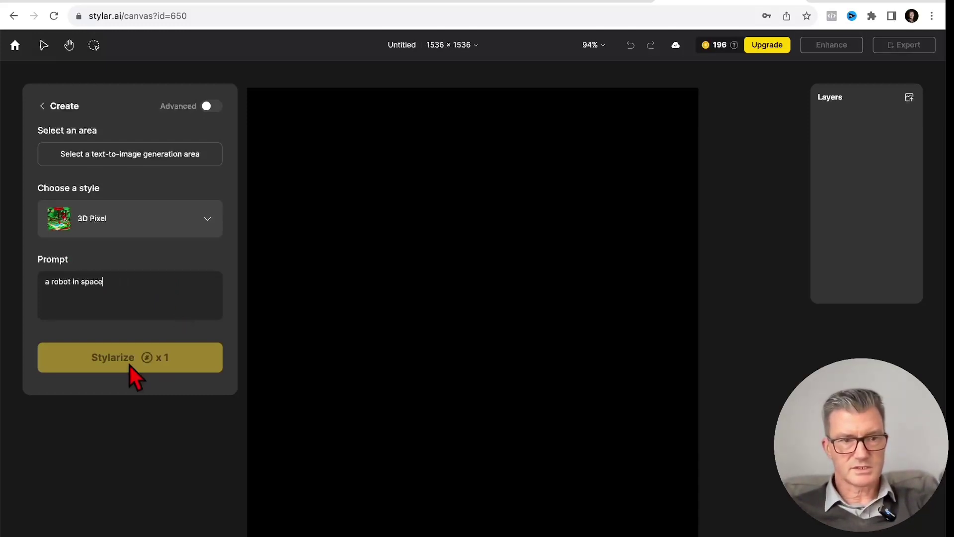
drag(302, 157, 620, 462)
click(196, 377)
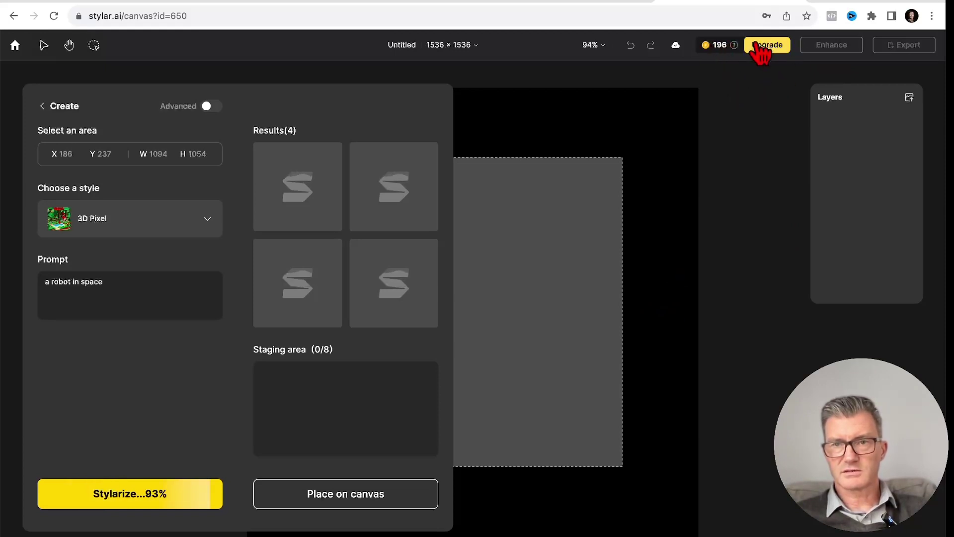
- Fit the canvas to the screen and check the project name and canvas size settings
click(594, 45)
click(609, 223)
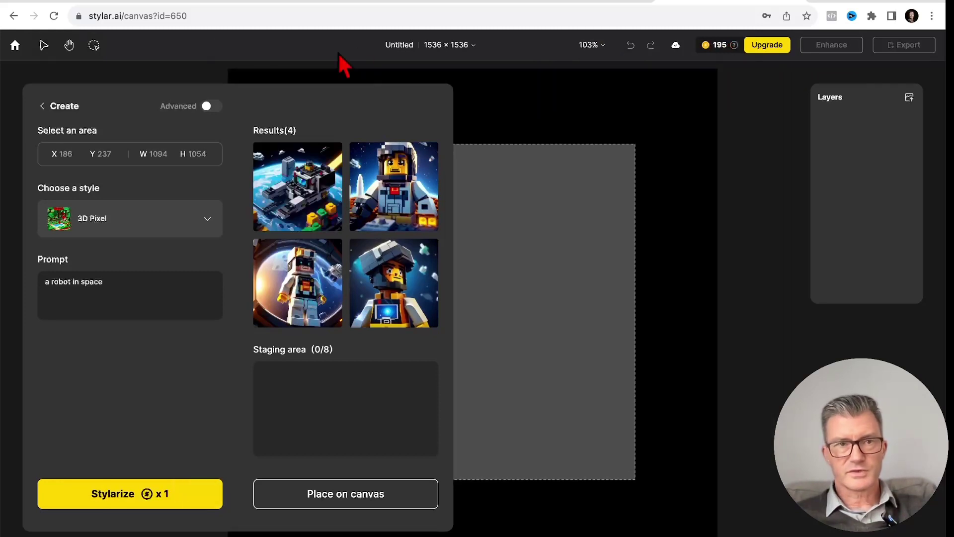
click(474, 46)
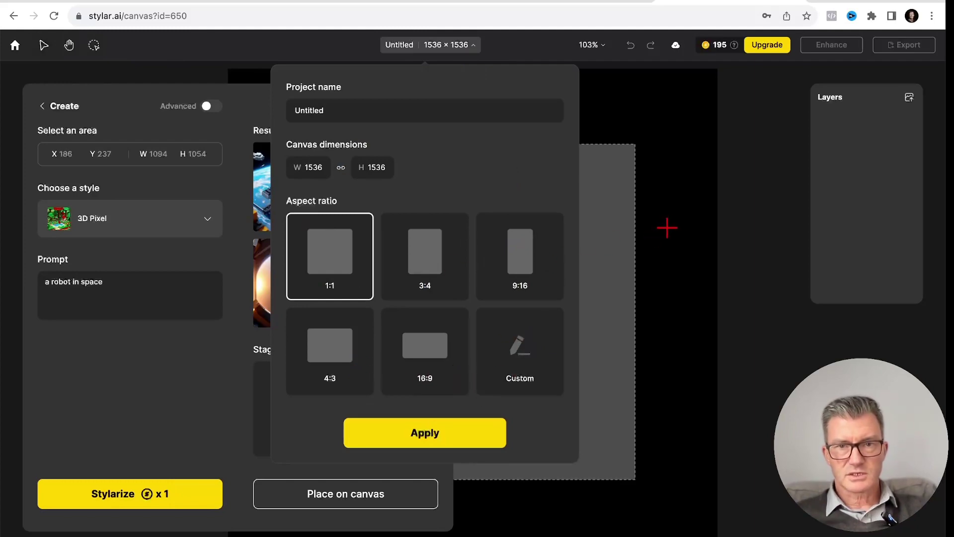
click(734, 225)
- Select all four robot results and place them on the canvas
mouse_move(312, 213)
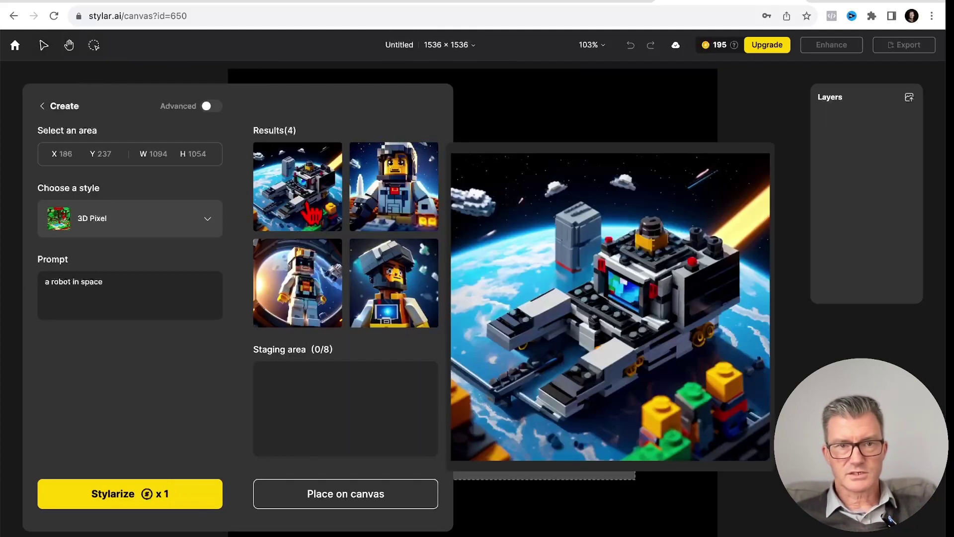
click(307, 179)
click(393, 186)
click(394, 283)
click(298, 283)
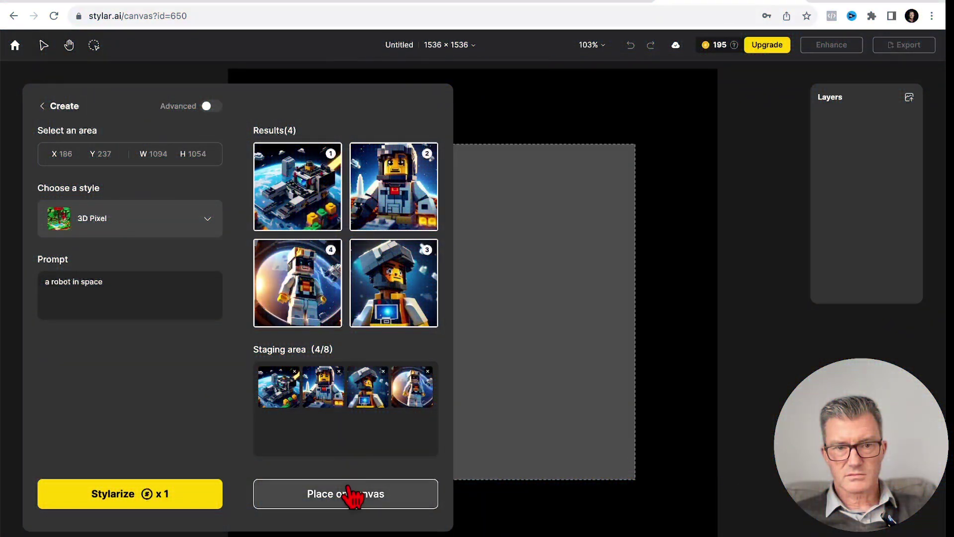
click(351, 494)
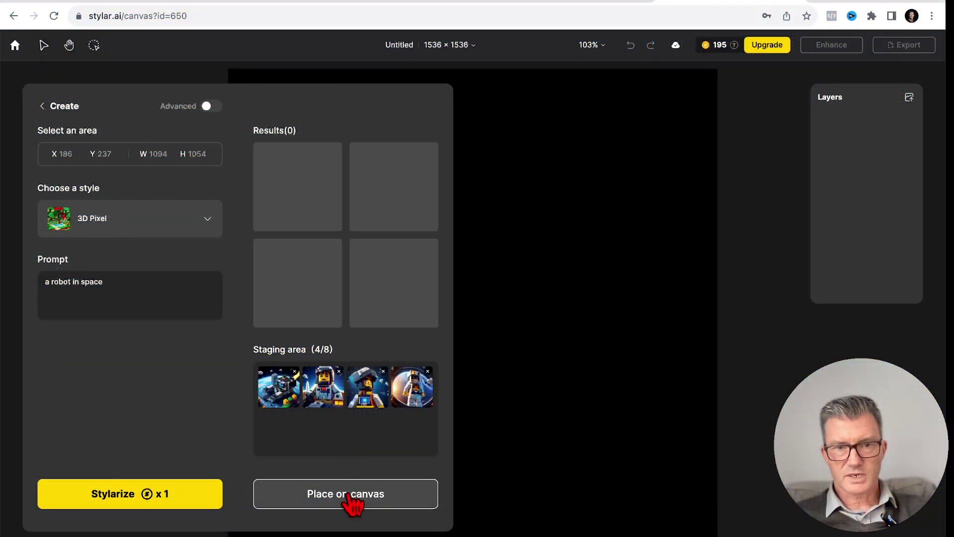
- Shrink the spaceship image to quarter size, move it lower left, and hide its layer
drag(530, 284, 484, 357)
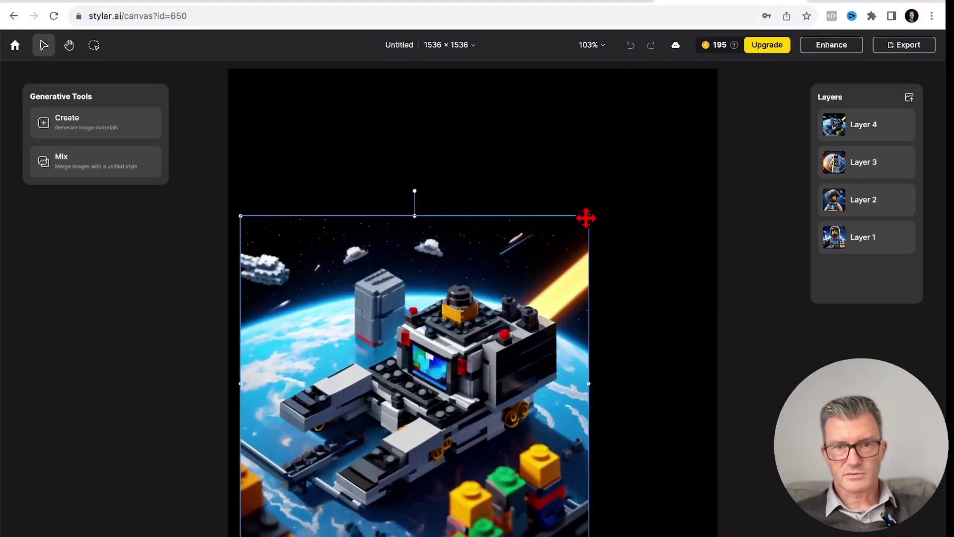
drag(595, 209, 495, 306)
click(908, 135)
click(909, 134)
click(909, 134)
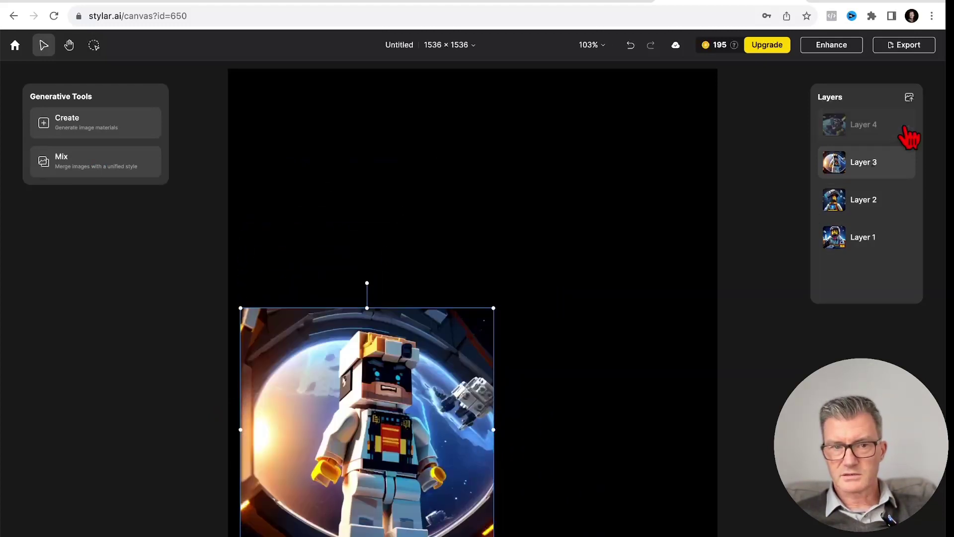
- Move the robot-in-window image upper right and the Lego character into the lower-right quarter
drag(385, 431, 600, 203)
click(907, 127)
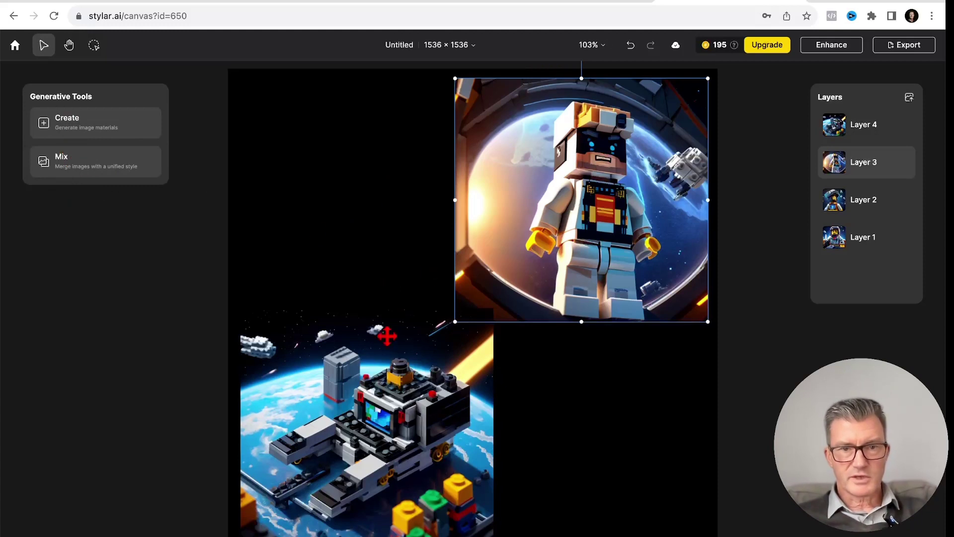
click(852, 215)
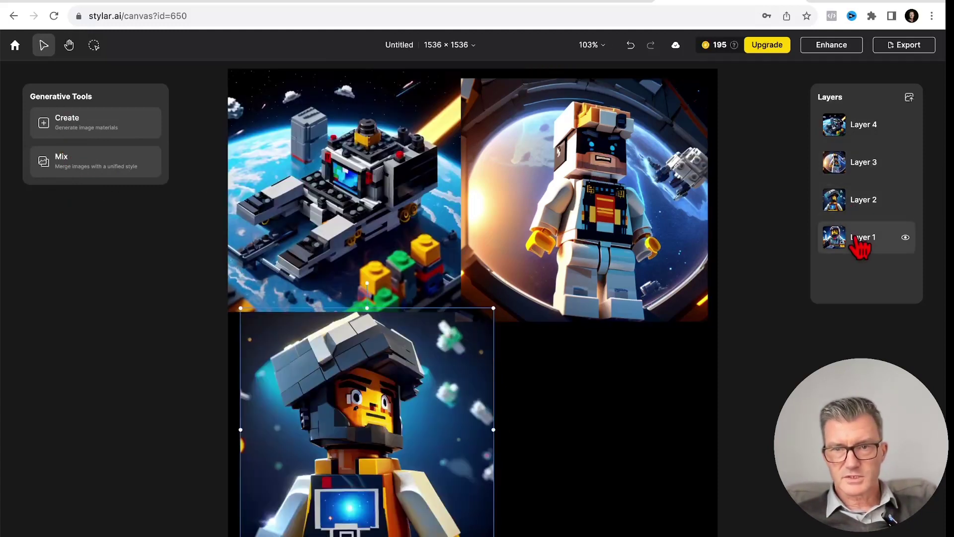
drag(354, 467, 589, 453)
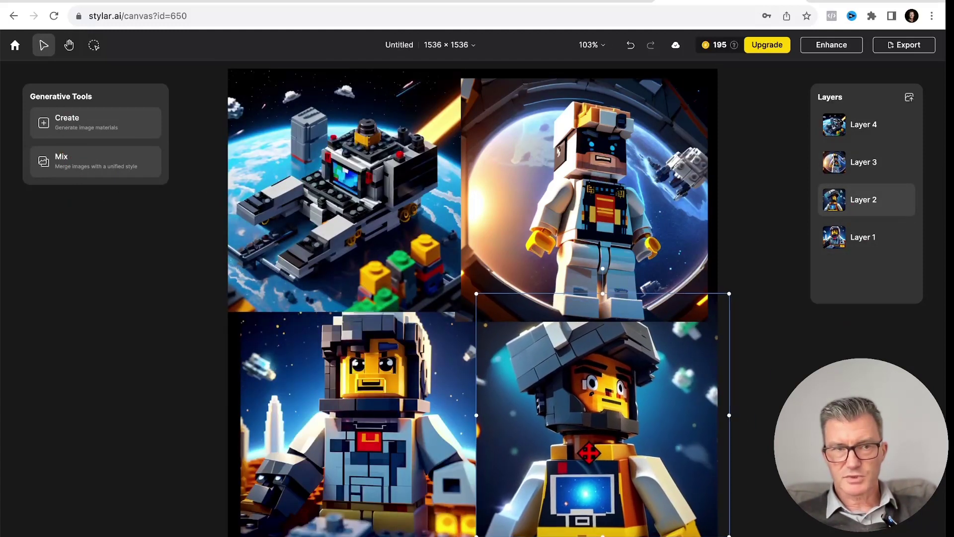
- Mix the four canvas images in the Graffiti Splash style
click(75, 167)
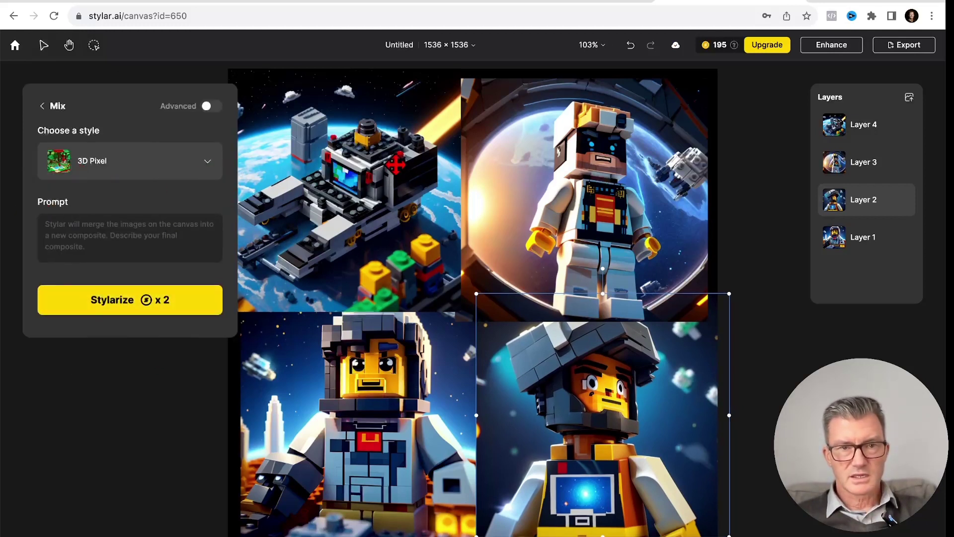
click(208, 162)
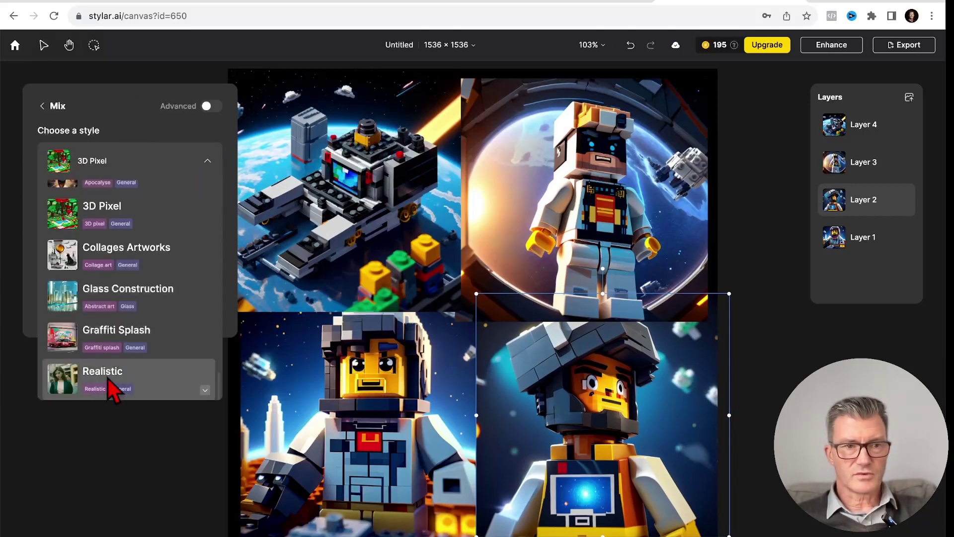
click(96, 339)
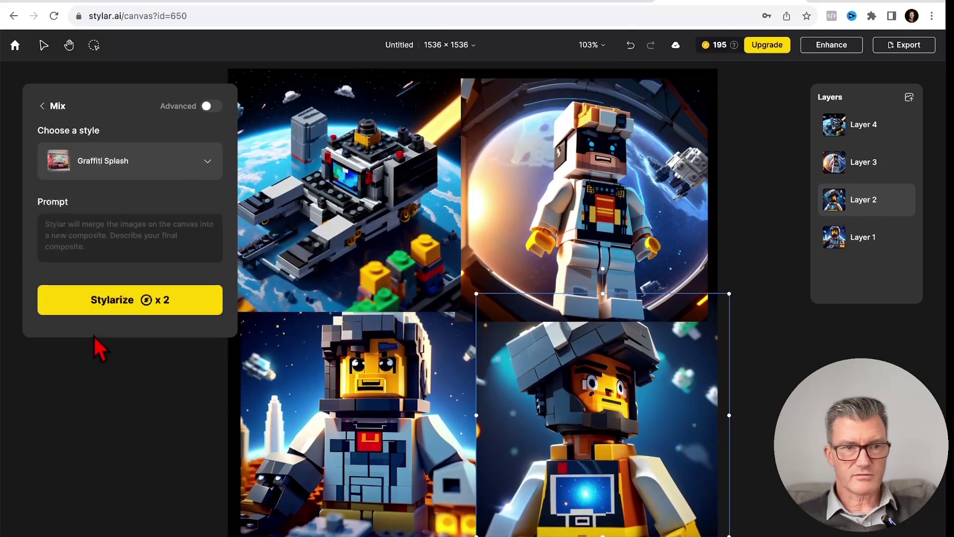
click(122, 305)
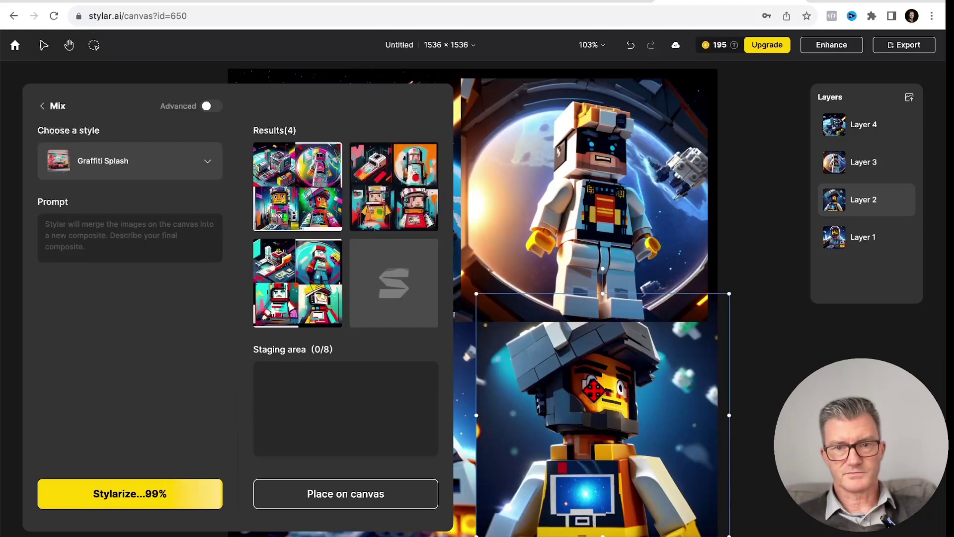
- Place the third Graffiti Splash composite on the canvas, shrink it, and move it to the lower centre
mouse_move(298, 187)
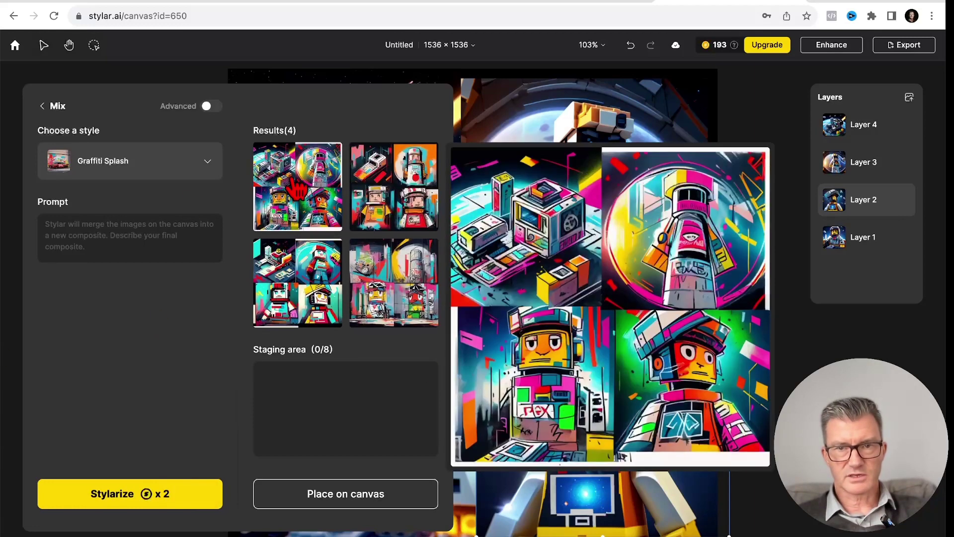
mouse_move(408, 191)
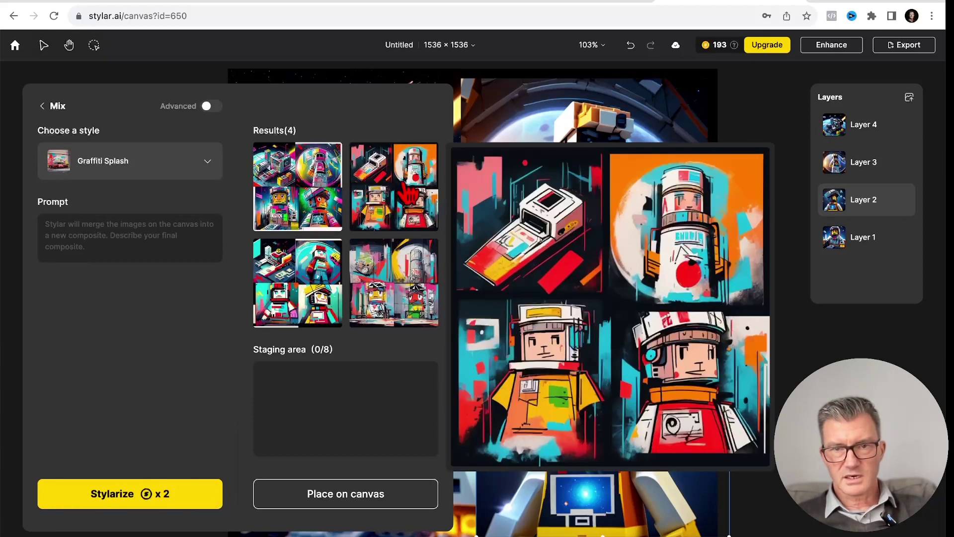
mouse_move(299, 296)
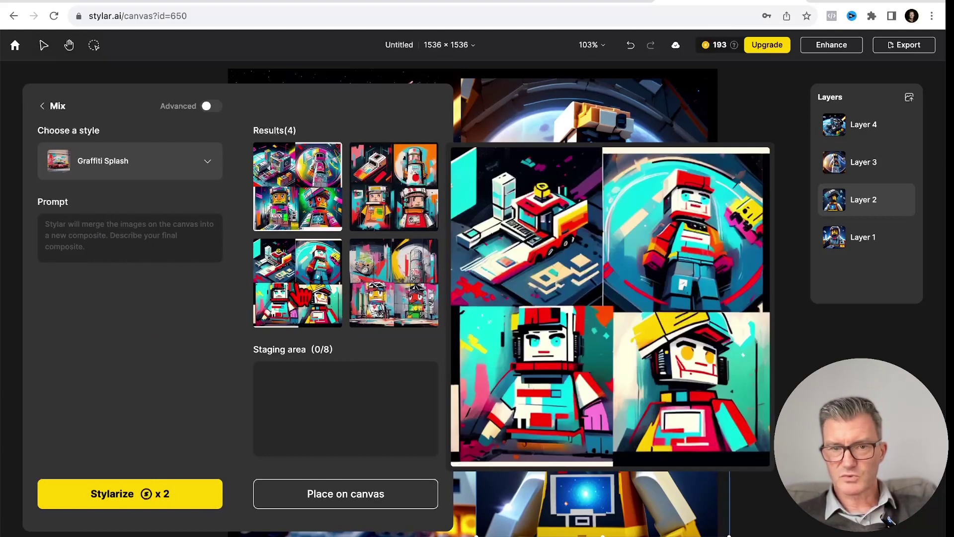
click(300, 294)
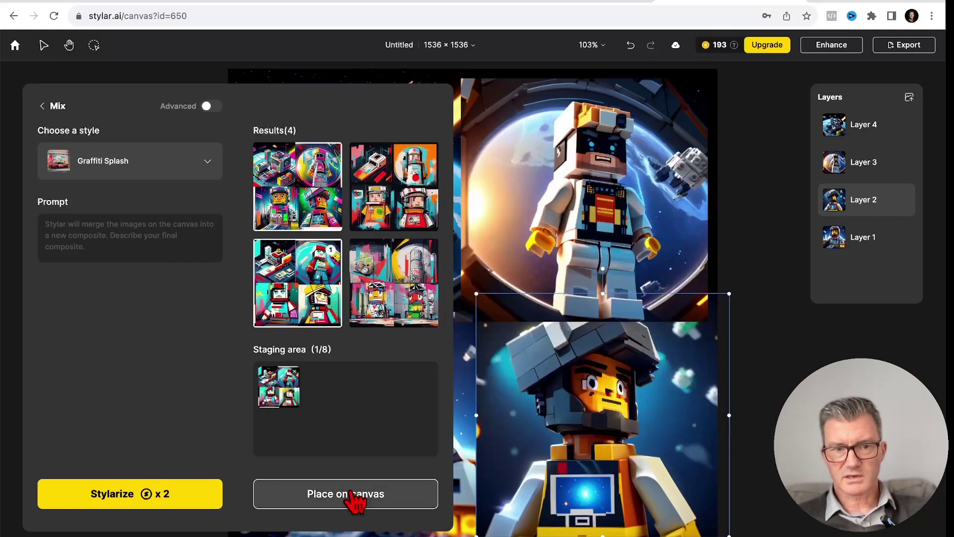
click(353, 496)
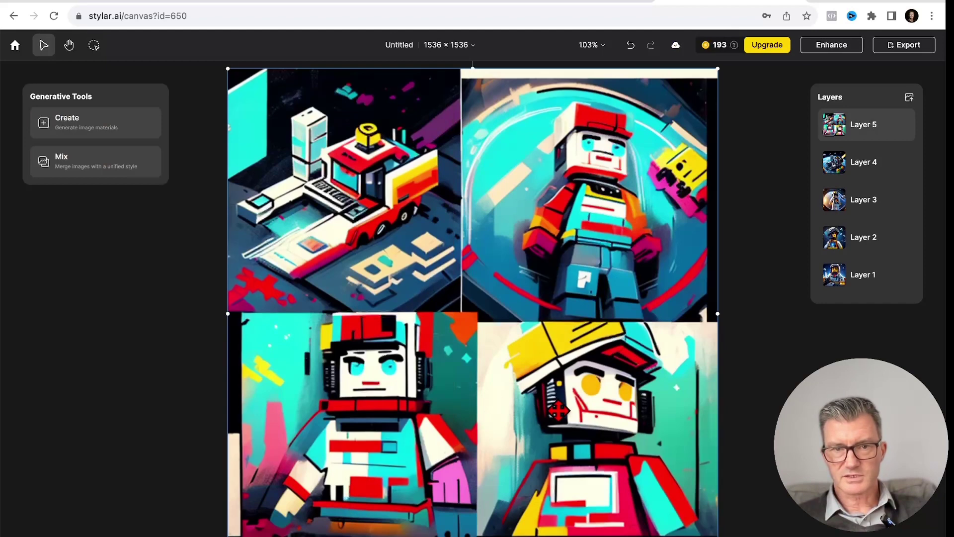
mouse_move(558, 410)
mouse_down()
mouse_move(482, 404)
mouse_move(593, 409)
mouse_move(762, 447)
mouse_move(558, 410)
mouse_up()
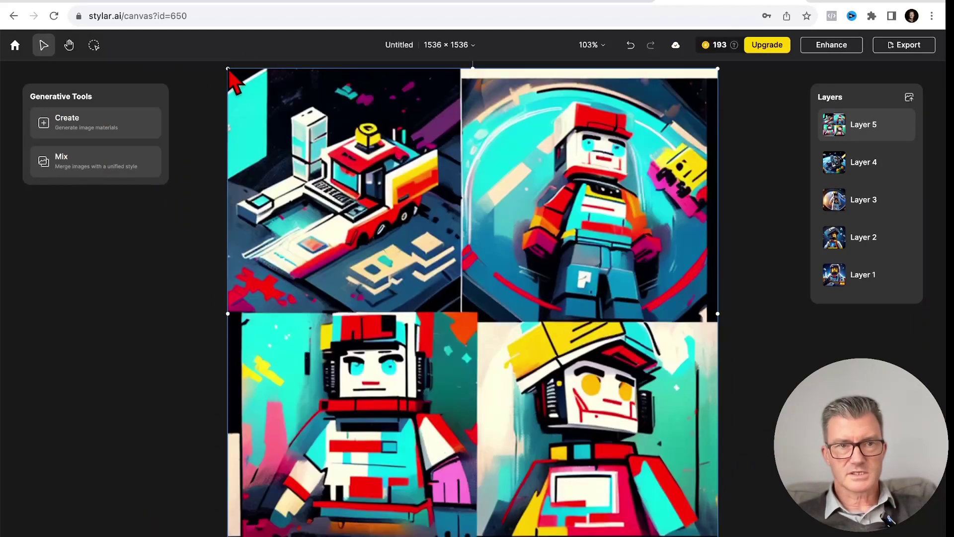
mouse_move(217, 58)
mouse_down()
mouse_move(510, 278)
mouse_move(231, 70)
mouse_up()
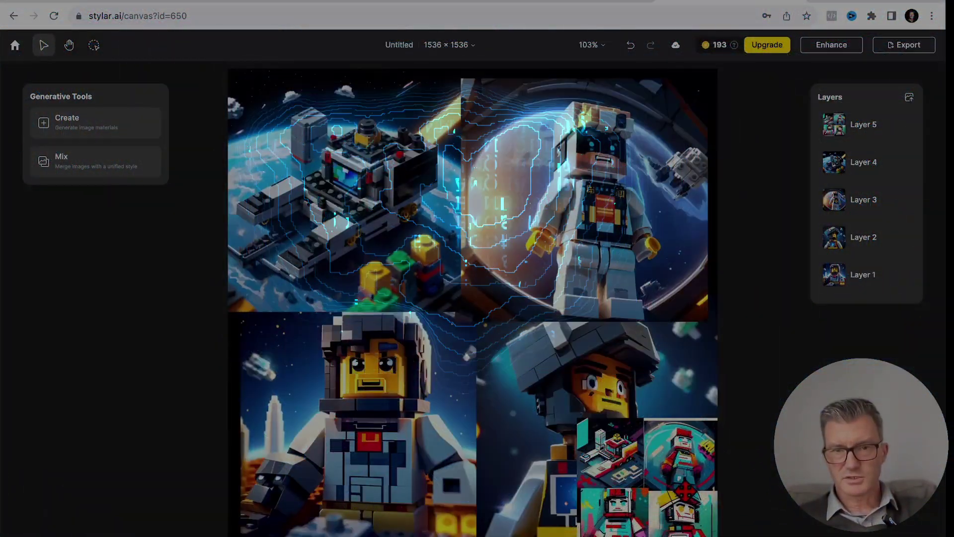
drag(686, 492, 559, 382)
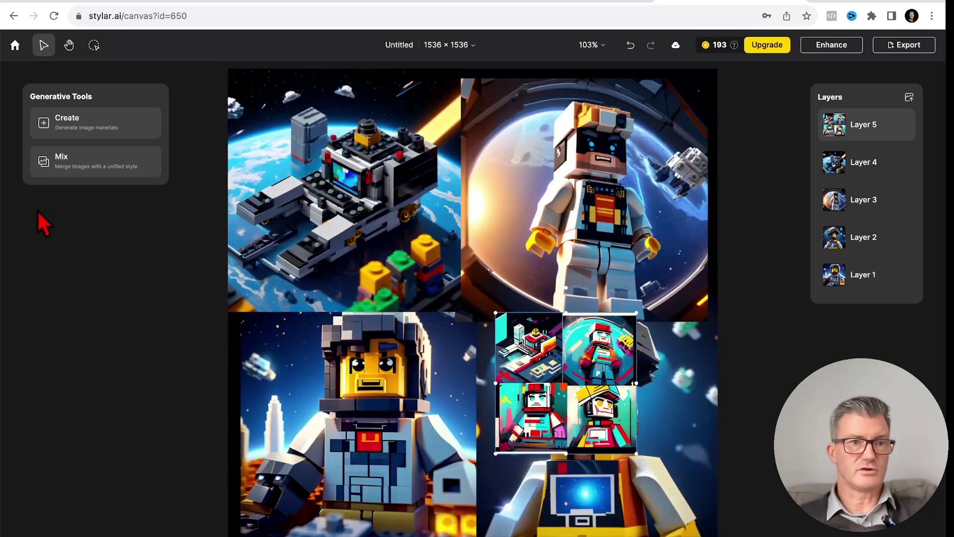
click(78, 168)
- Scroll through the list of mixing styles while keeping Graffiti Splash selected
click(138, 161)
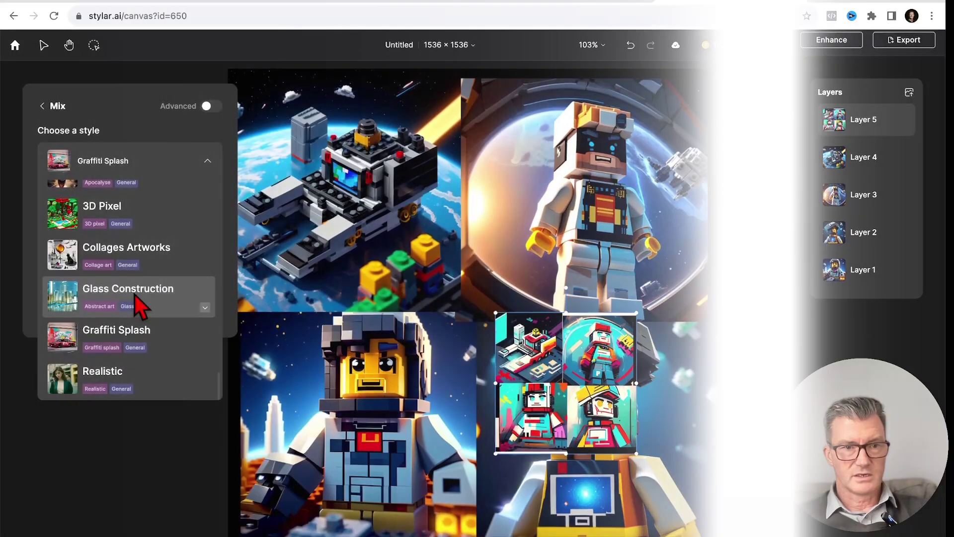
scroll(135, 294, up, 2)
scroll(135, 294, up, 10)
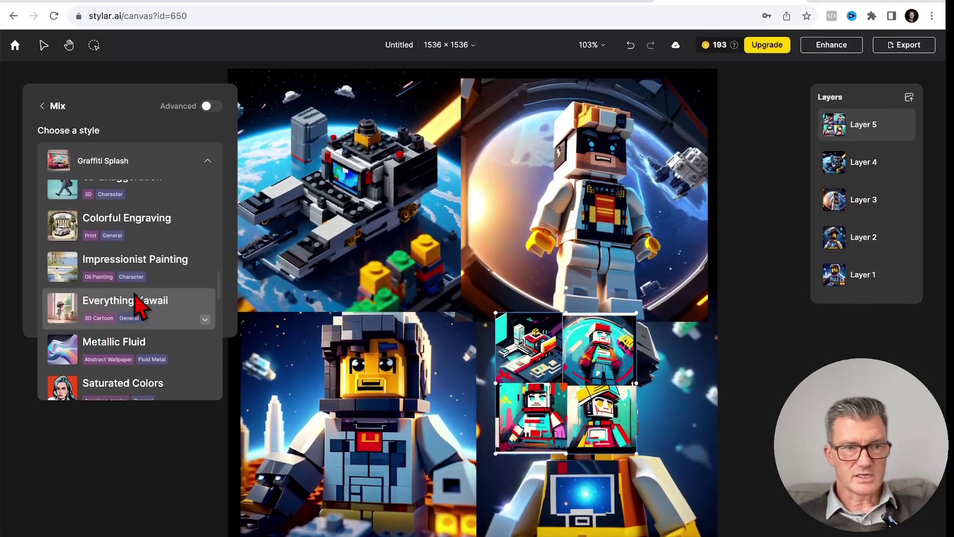
scroll(136, 295, up, 3)
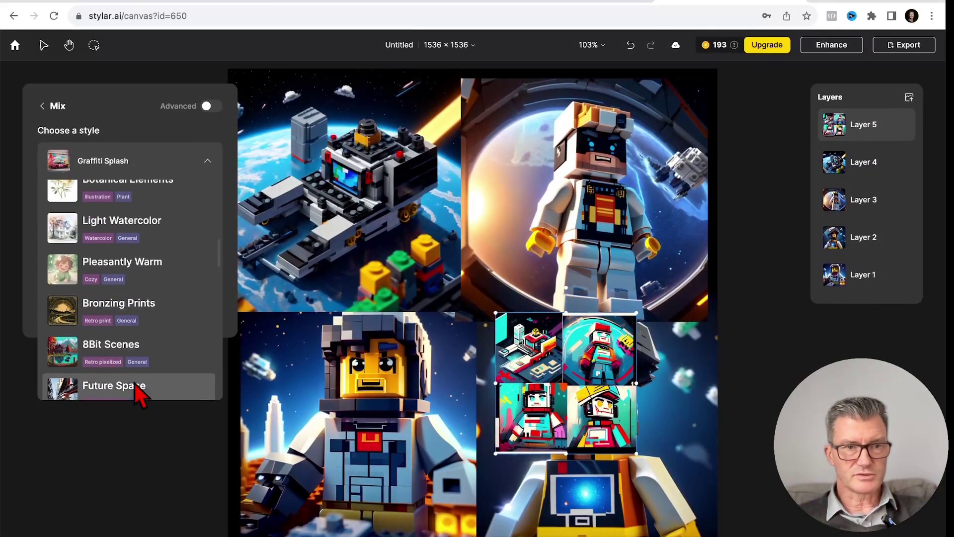
scroll(136, 385, up, 5)
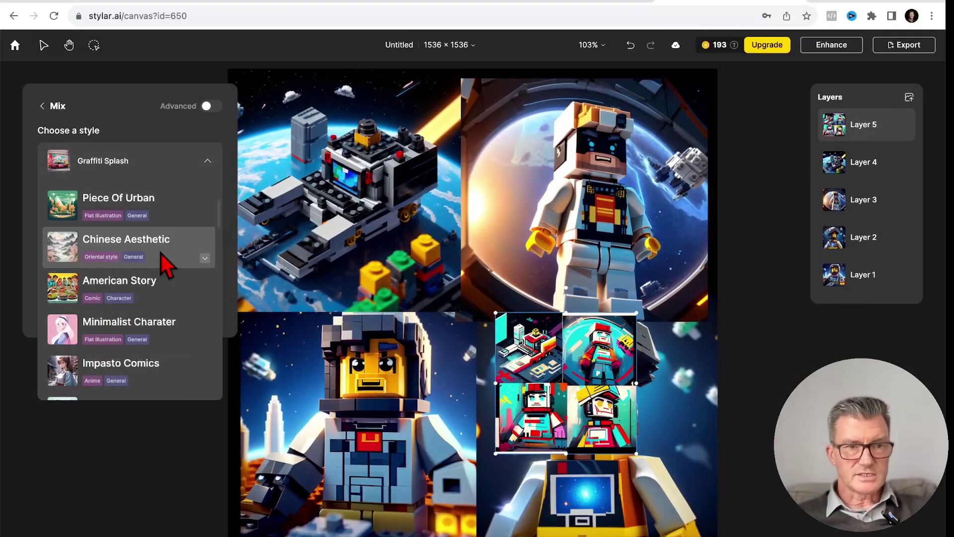
scroll(161, 254, down, 3)
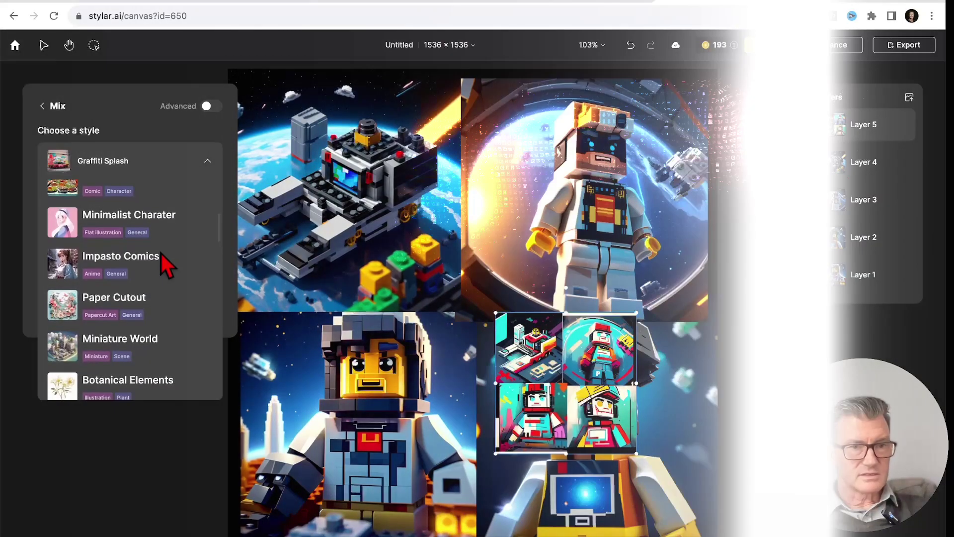
scroll(161, 253, down, 3)
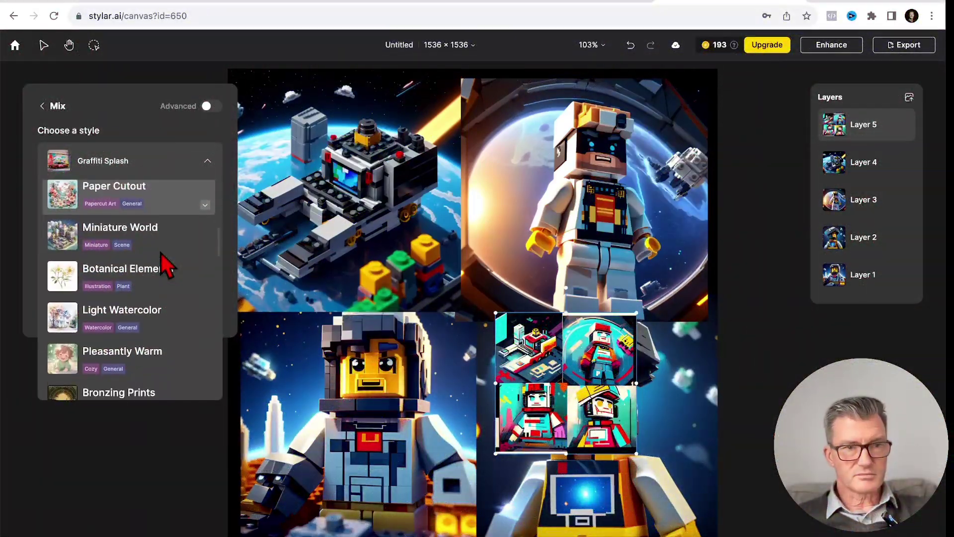
scroll(161, 254, down, 5)
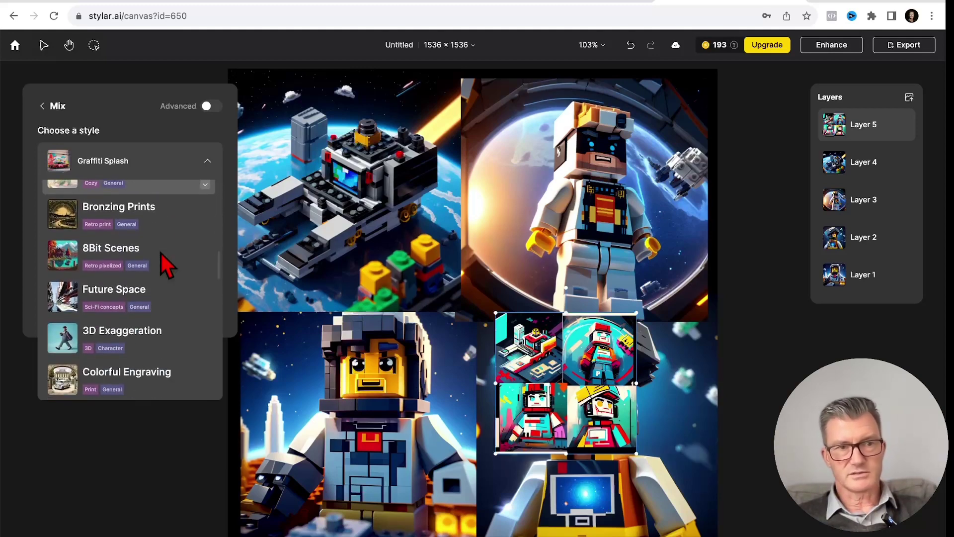